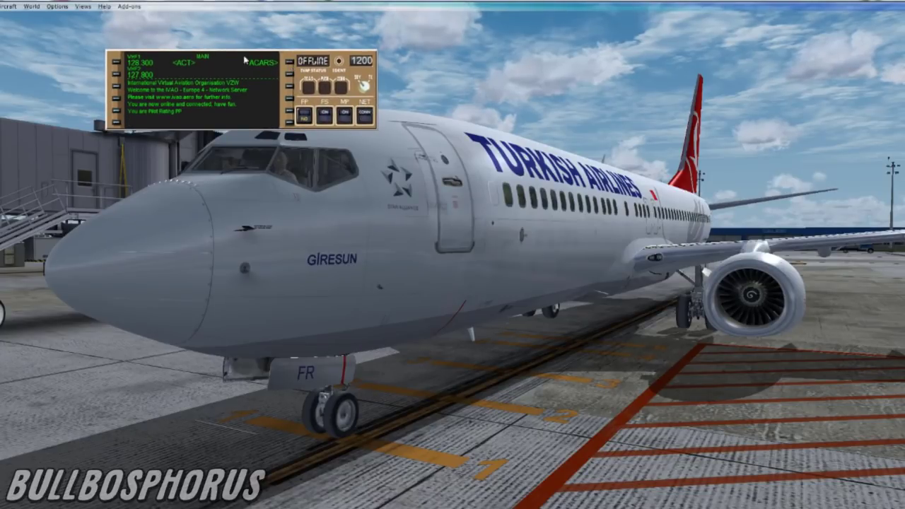
Send the LTBA to EHAM B738 flight plan from the ACARS page, then bring up Network Connect.
{"action": "left_click", "coordinate": [289, 63]}
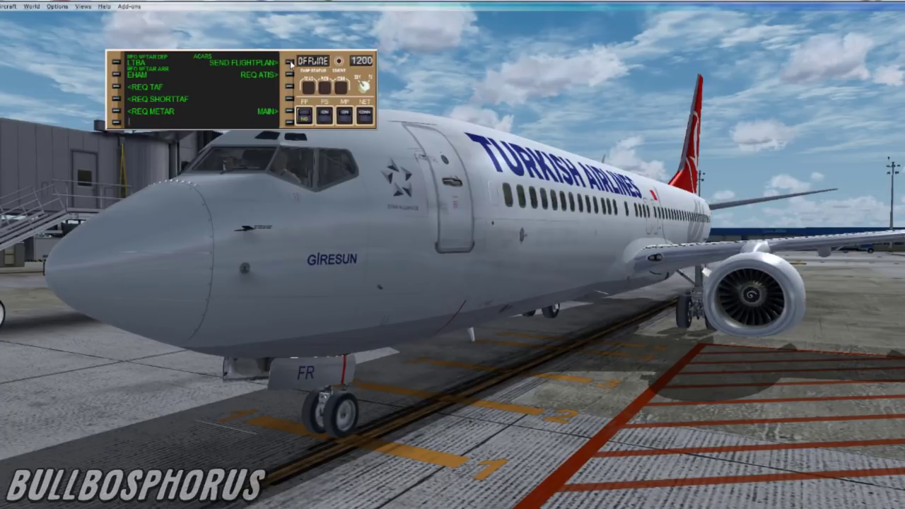
{"action": "left_click", "coordinate": [290, 63]}
{"action": "left_click_drag", "start_coordinate": [311, 55], "coordinate": [431, 160]}
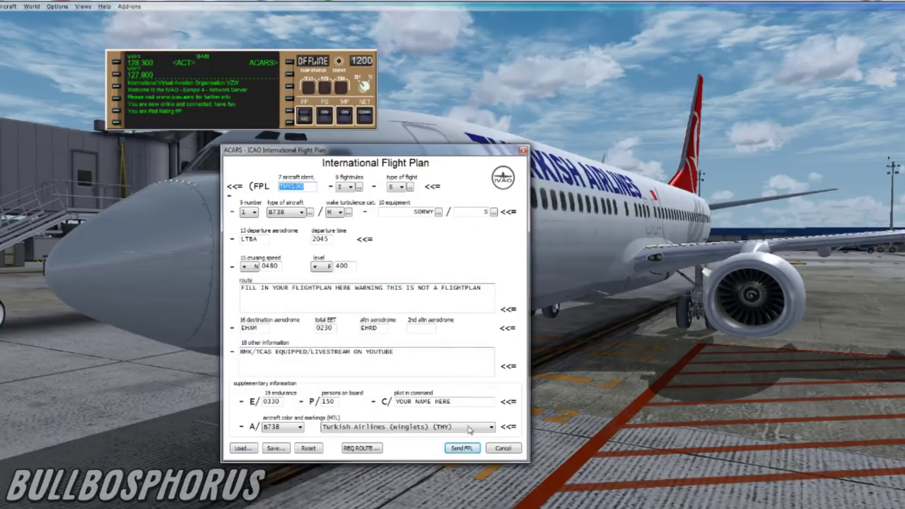
{"action": "left_click", "coordinate": [463, 448]}
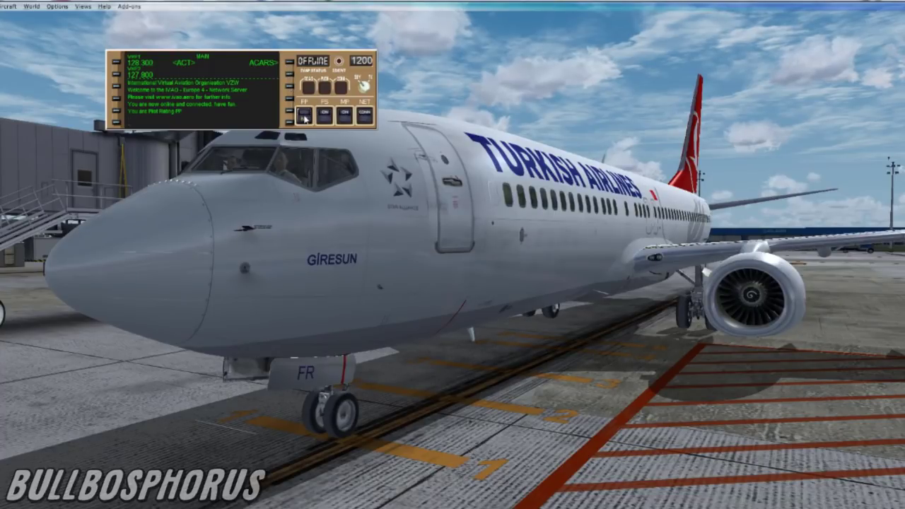
{"action": "left_click", "coordinate": [343, 86]}
Choose server EU3 in the Network Connect dialog and connect to IVAO.
{"action": "left_click_drag", "start_coordinate": [321, 56], "coordinate": [463, 185]}
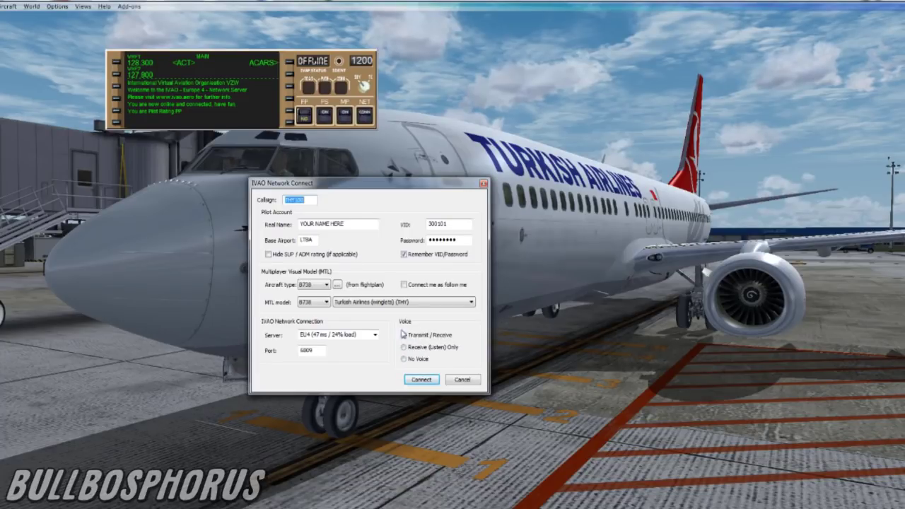
{"action": "left_click", "coordinate": [373, 336]}
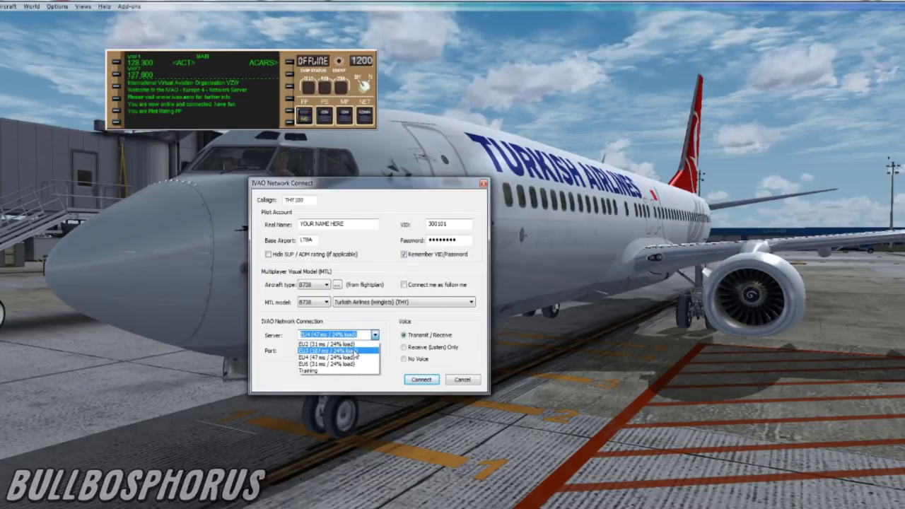
{"action": "left_click", "coordinate": [355, 351]}
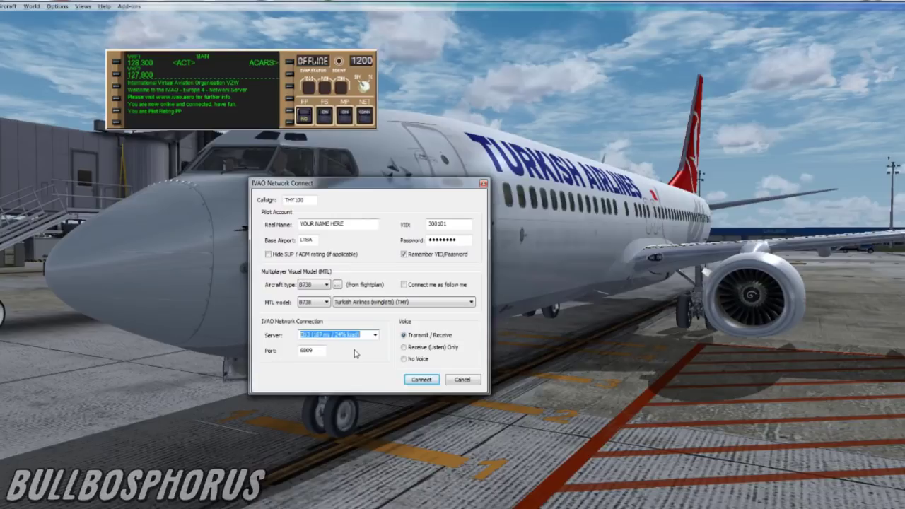
{"action": "left_click", "coordinate": [421, 379]}
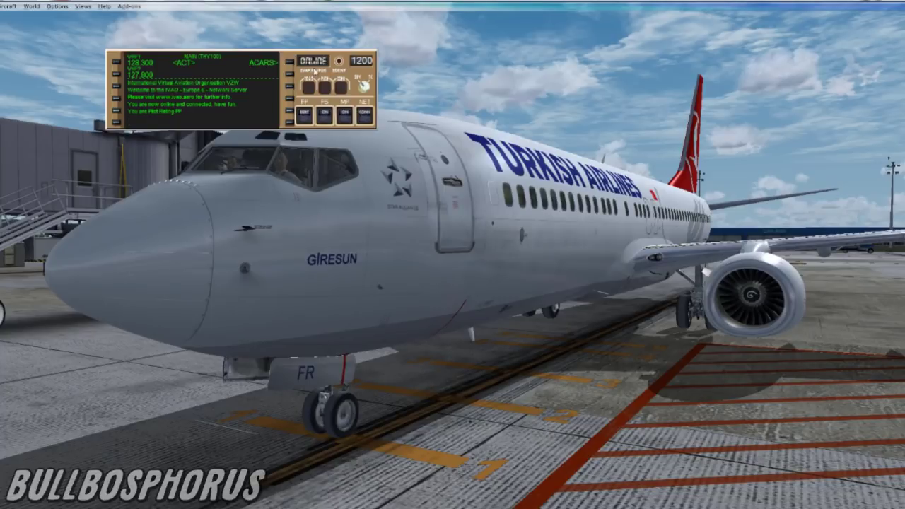
Request and read the LTBA departure METAR, then go back to the ACARS page.
{"action": "left_click_drag", "start_coordinate": [349, 75], "coordinate": [321, 61]}
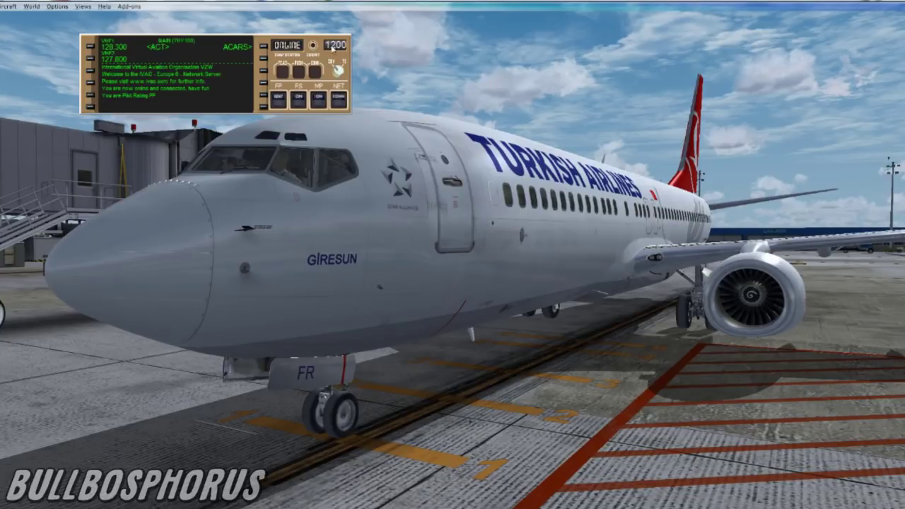
{"action": "left_click", "coordinate": [263, 47]}
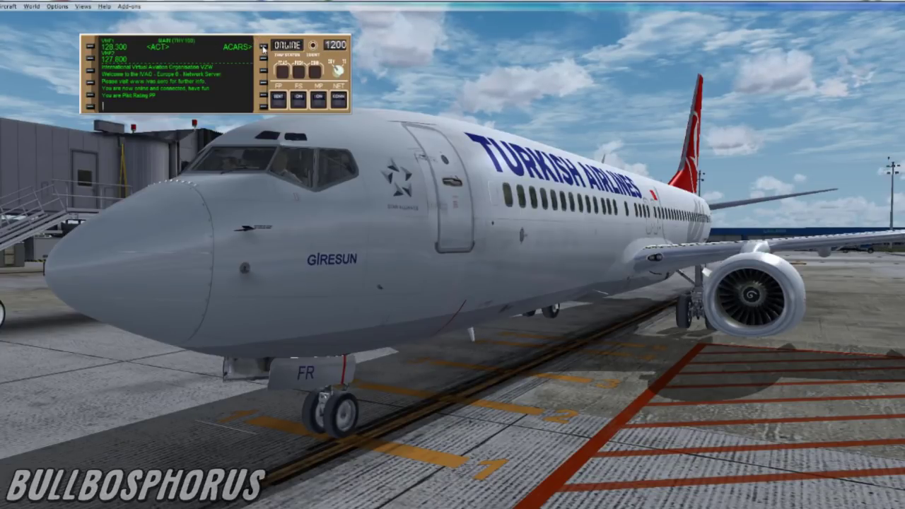
{"action": "left_click", "coordinate": [264, 47]}
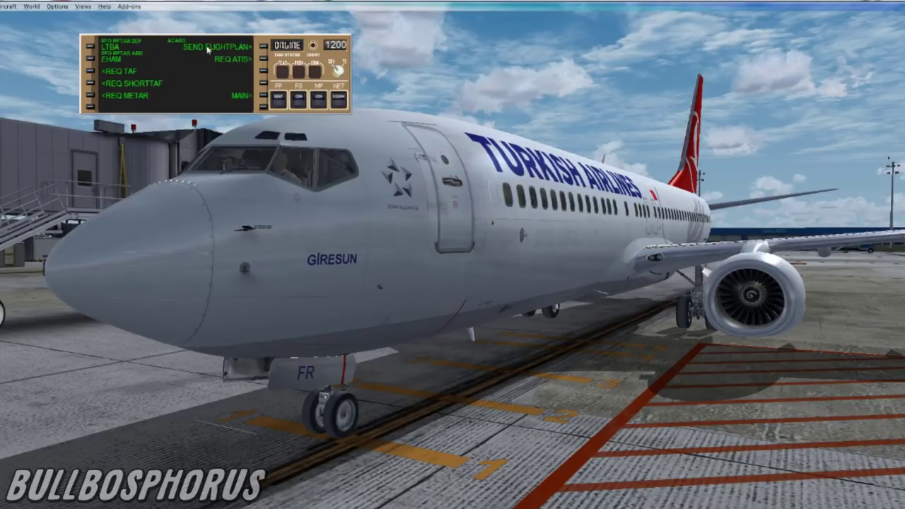
{"action": "left_click", "coordinate": [90, 48]}
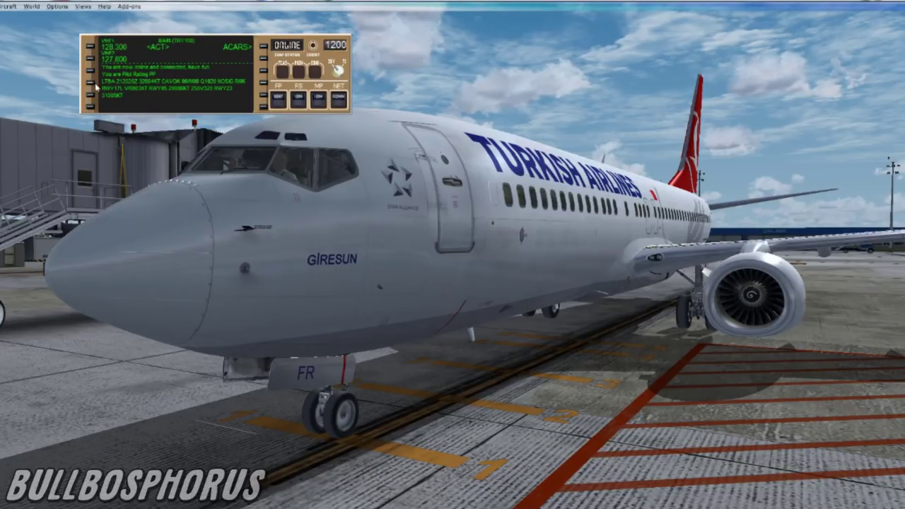
{"action": "left_click_drag", "start_coordinate": [104, 88], "coordinate": [126, 95]}
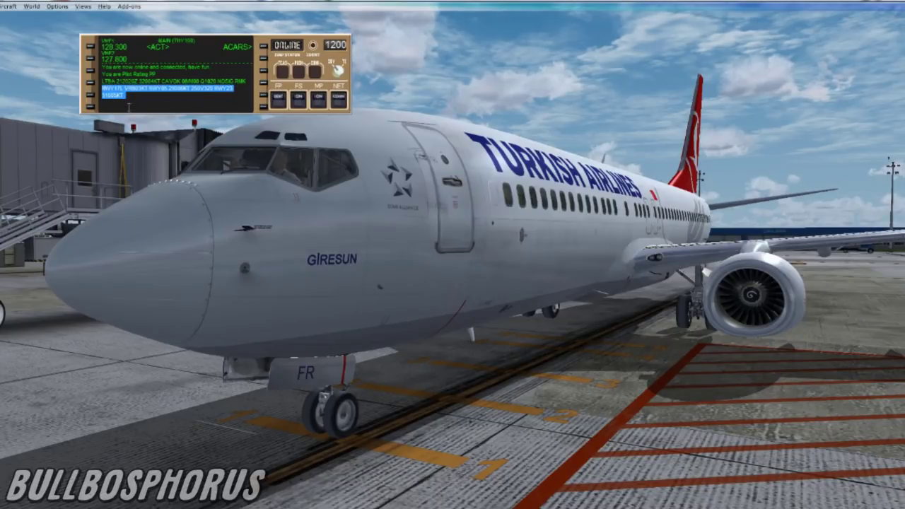
{"action": "left_click", "coordinate": [148, 103]}
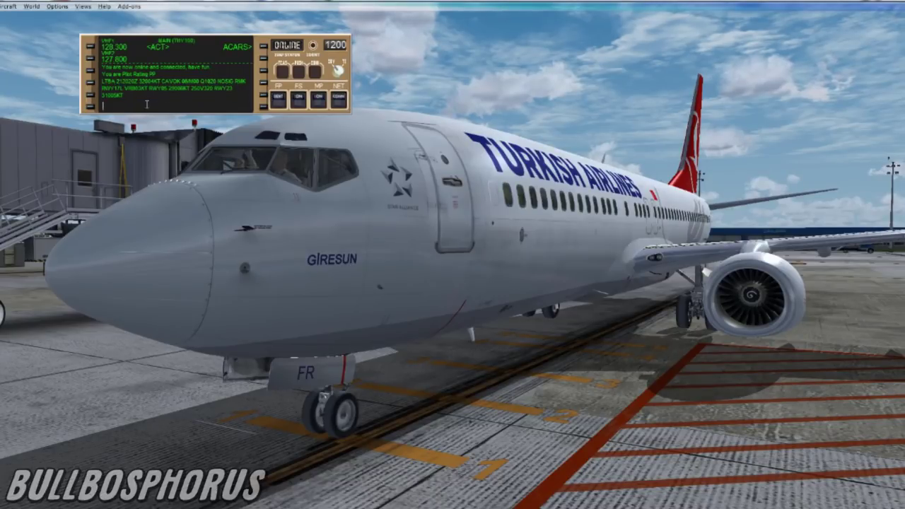
{"action": "left_click", "coordinate": [265, 48]}
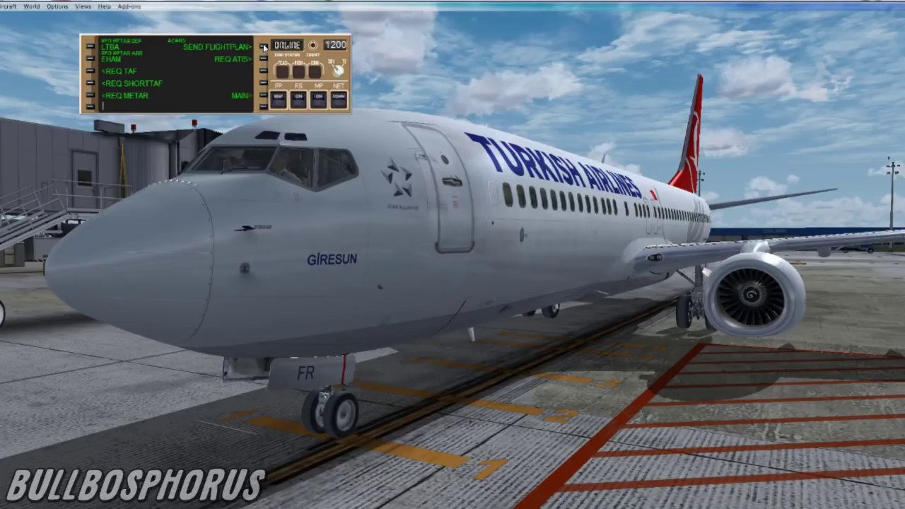
Request and read the EHAM arrival METAR, then go back to the ACARS page.
{"action": "left_click", "coordinate": [90, 60]}
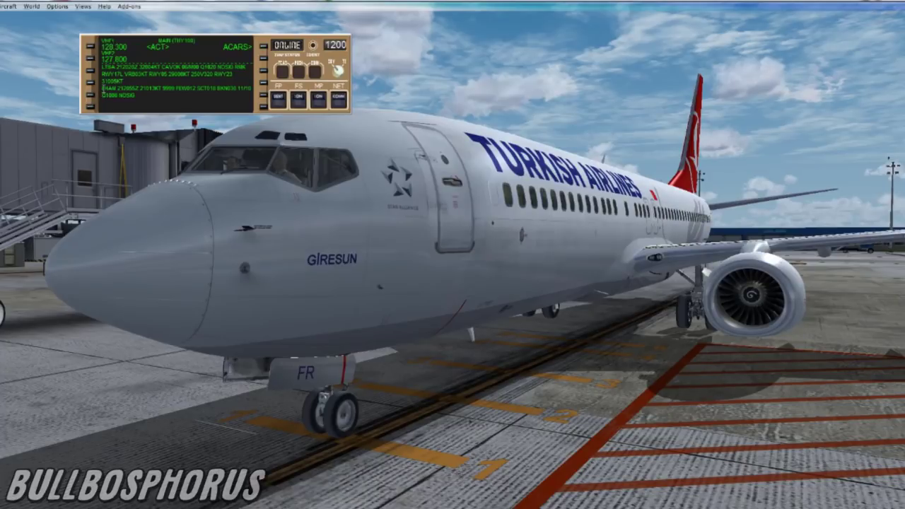
{"action": "mouse_move", "coordinate": [103, 87]}
{"action": "left_mouse_down"}
{"action": "mouse_move", "coordinate": [171, 103]}
{"action": "mouse_move", "coordinate": [105, 88]}
{"action": "left_mouse_up"}
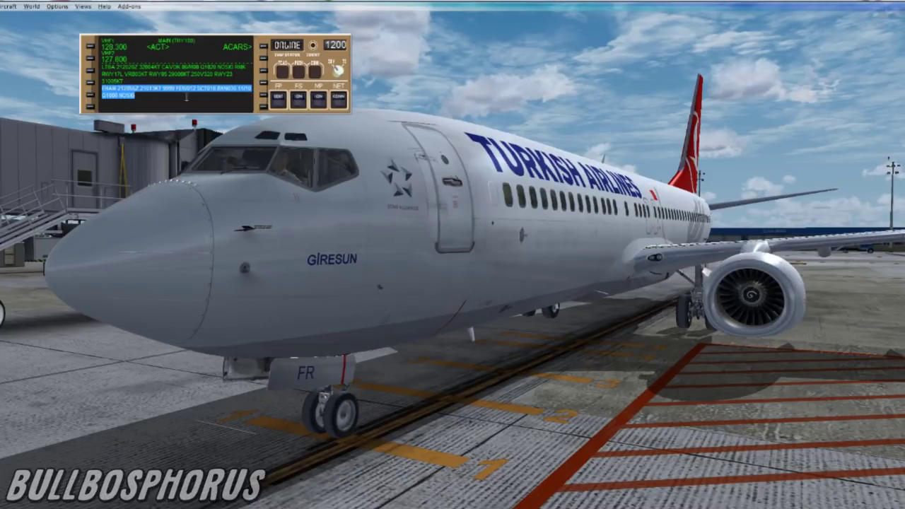
{"action": "left_click", "coordinate": [161, 99]}
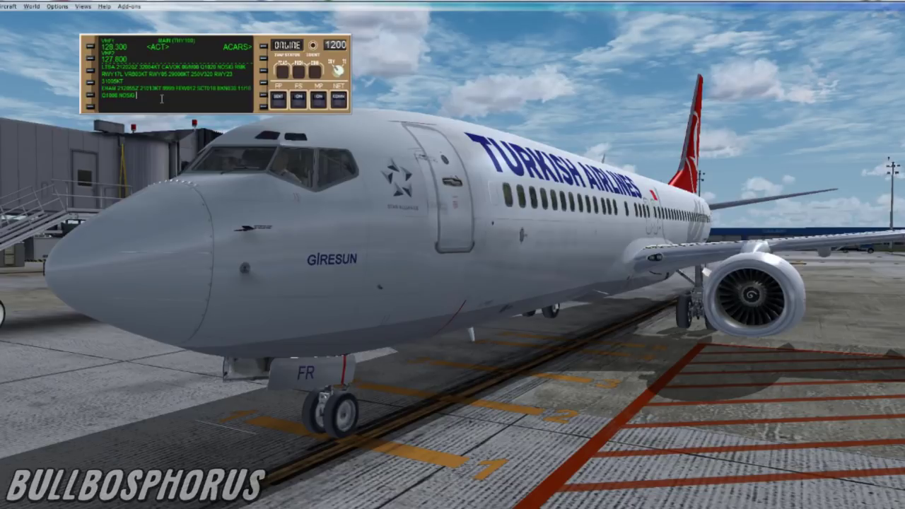
{"action": "left_click", "coordinate": [264, 45]}
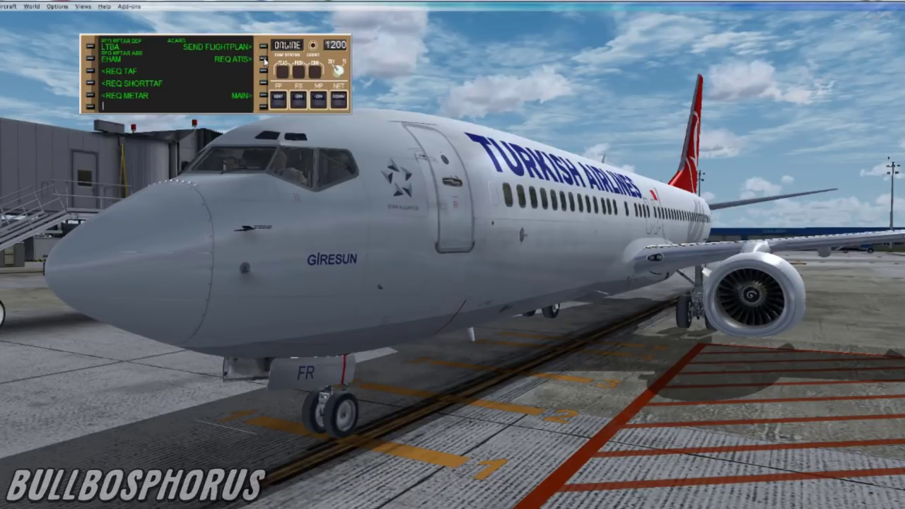
List online ATC (only UNICOM 122.800), return to the main page and shift the panel left.
{"action": "left_click", "coordinate": [264, 60]}
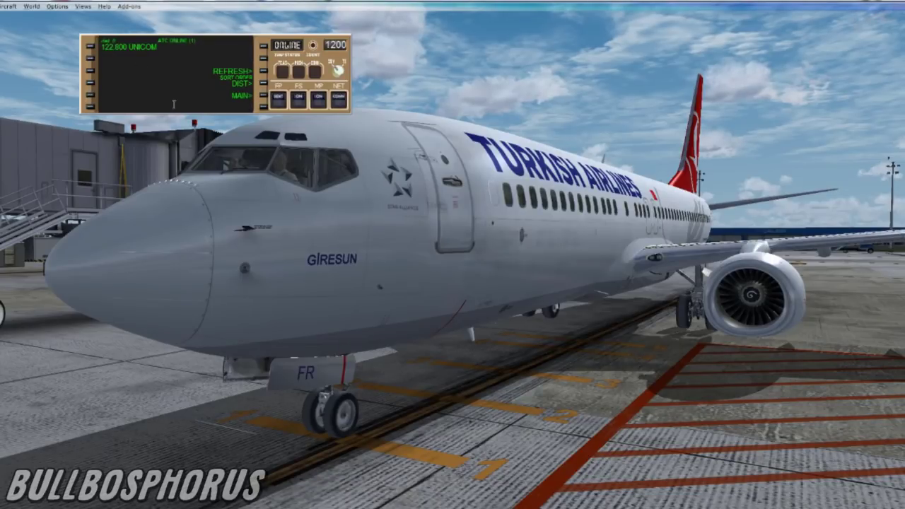
{"action": "left_click", "coordinate": [264, 96]}
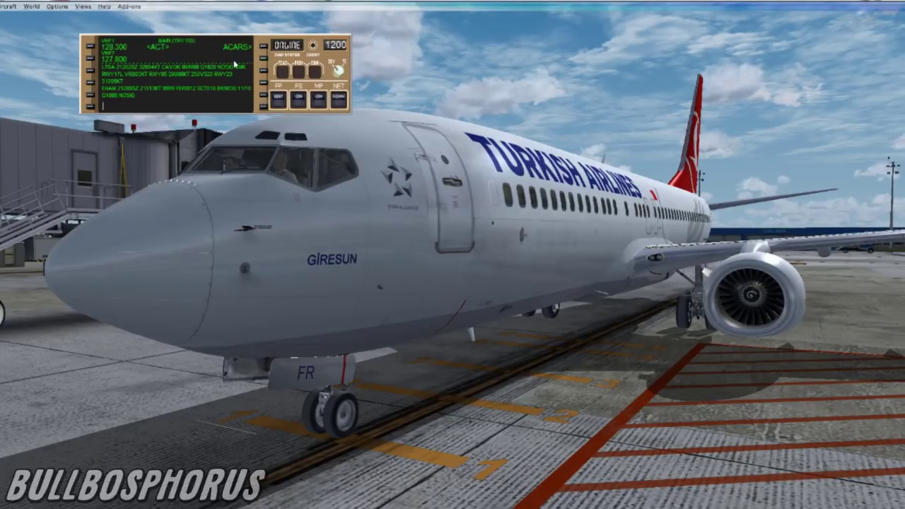
{"action": "left_click_drag", "start_coordinate": [299, 62], "coordinate": [259, 77]}
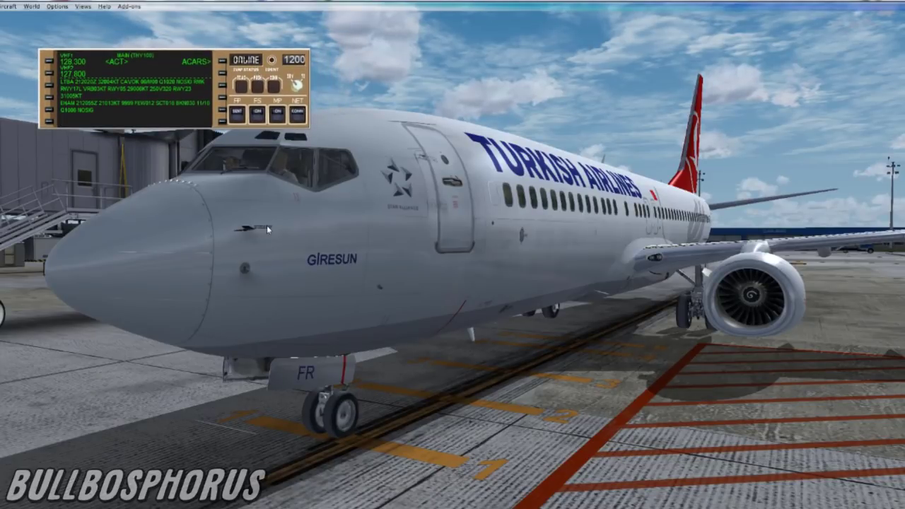
Reposition the IvAp panel and TCAS display over the nose, and switch TCAS on.
{"action": "key", "text": "shift+2"}
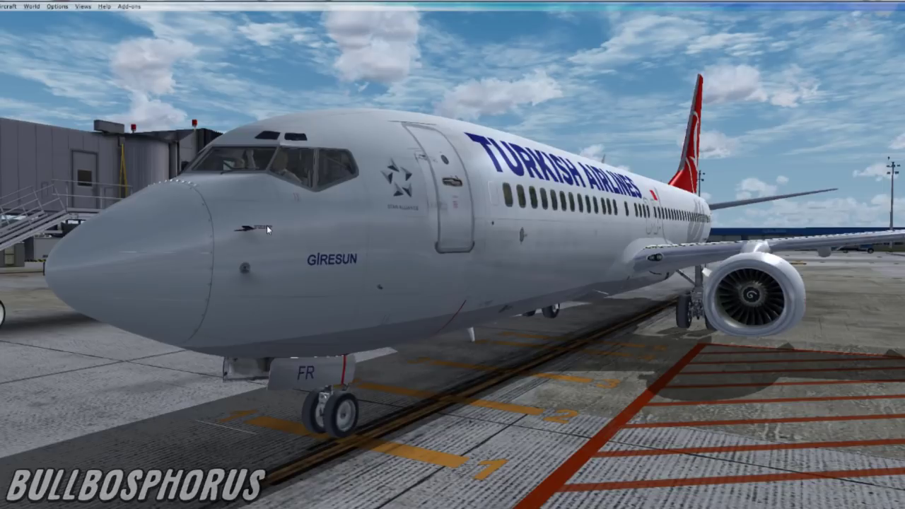
{"action": "key", "text": "shift+2"}
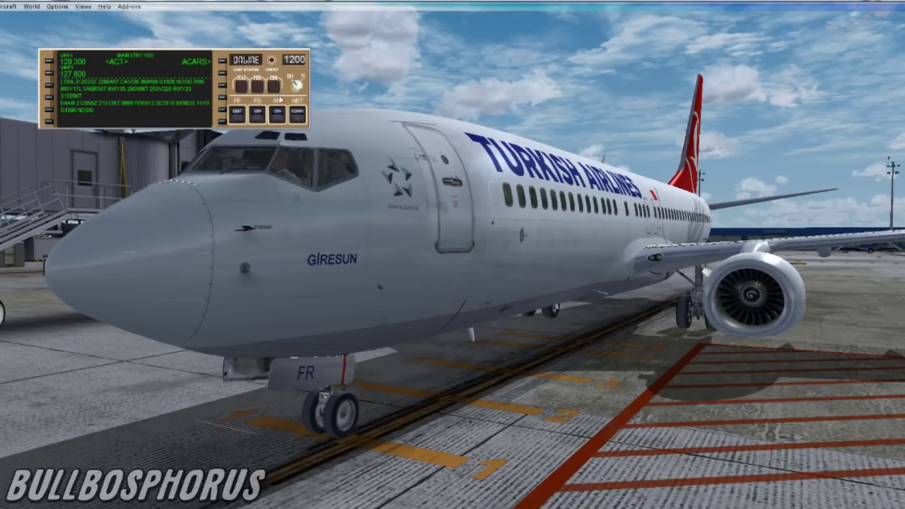
{"action": "left_click_drag", "start_coordinate": [285, 100], "coordinate": [355, 88]}
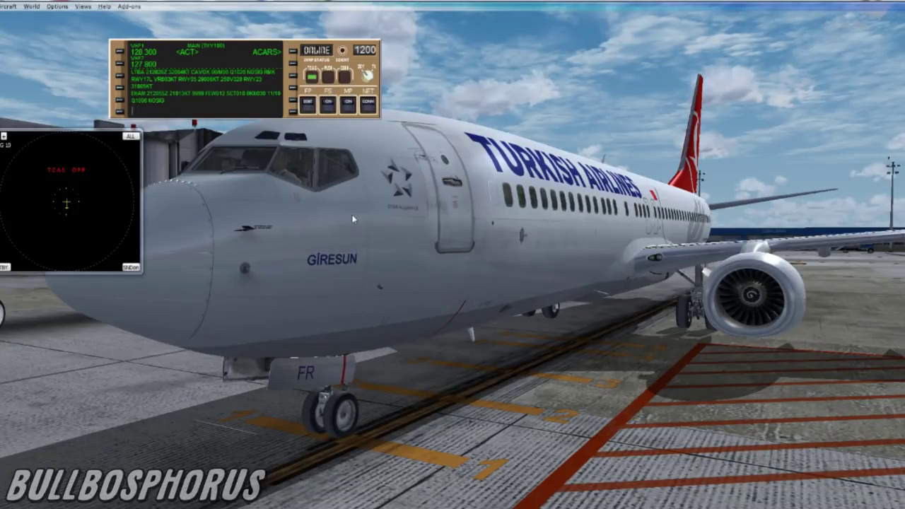
{"action": "left_click_drag", "start_coordinate": [102, 198], "coordinate": [246, 258]}
{"action": "left_click", "coordinate": [311, 76]}
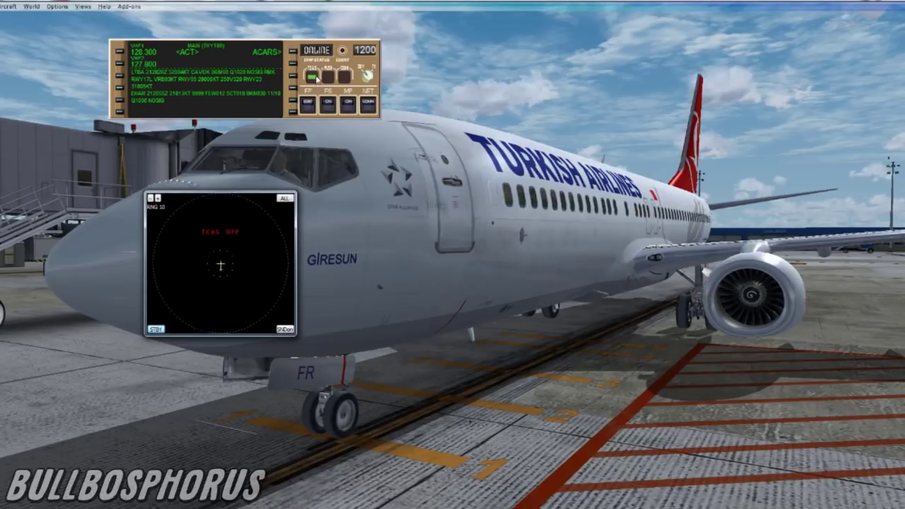
Show traffic in TA/RA mode at range 40, then return TCAS to standby and off.
{"action": "left_click", "coordinate": [155, 329]}
{"action": "left_click", "coordinate": [157, 199]}
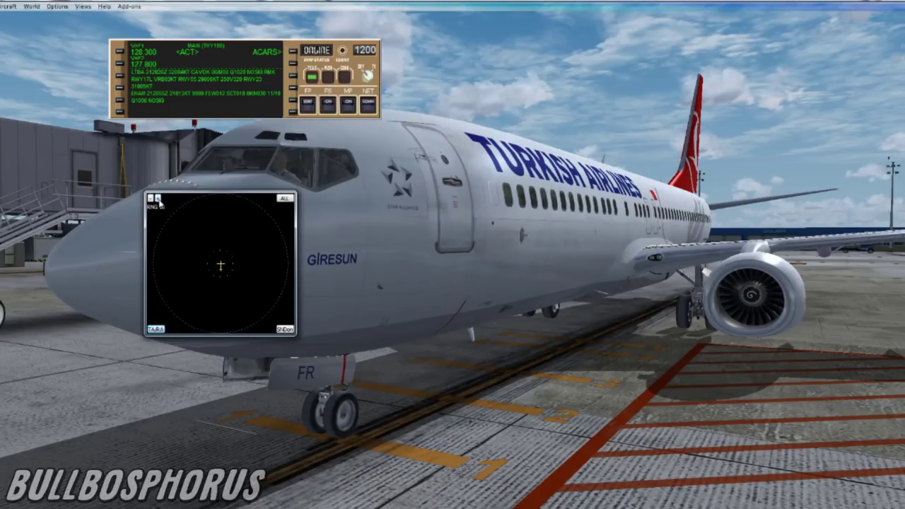
{"action": "left_click", "coordinate": [159, 199]}
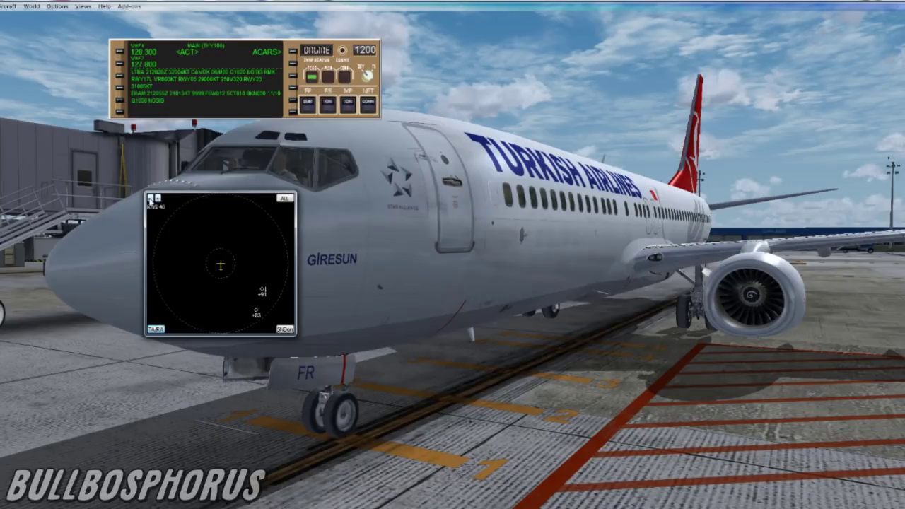
{"action": "left_click", "coordinate": [156, 330]}
{"action": "left_click", "coordinate": [156, 330]}
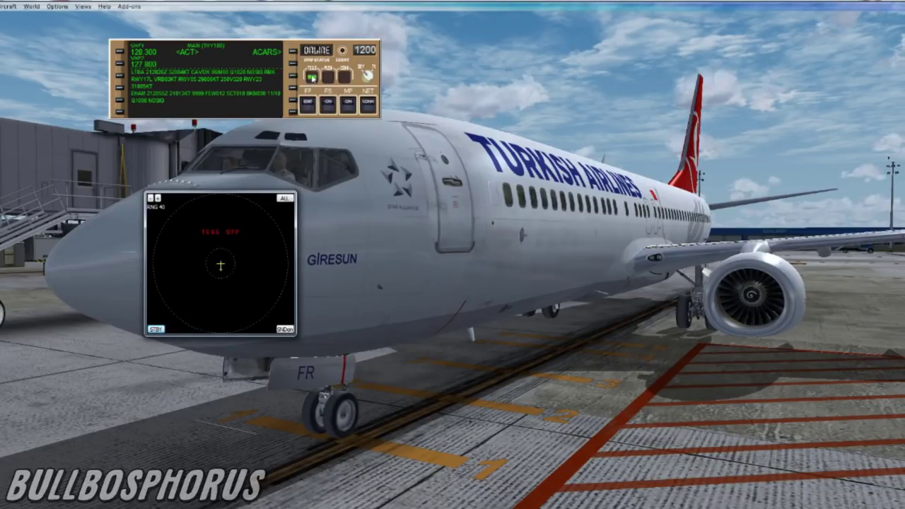
{"action": "left_click", "coordinate": [312, 77]}
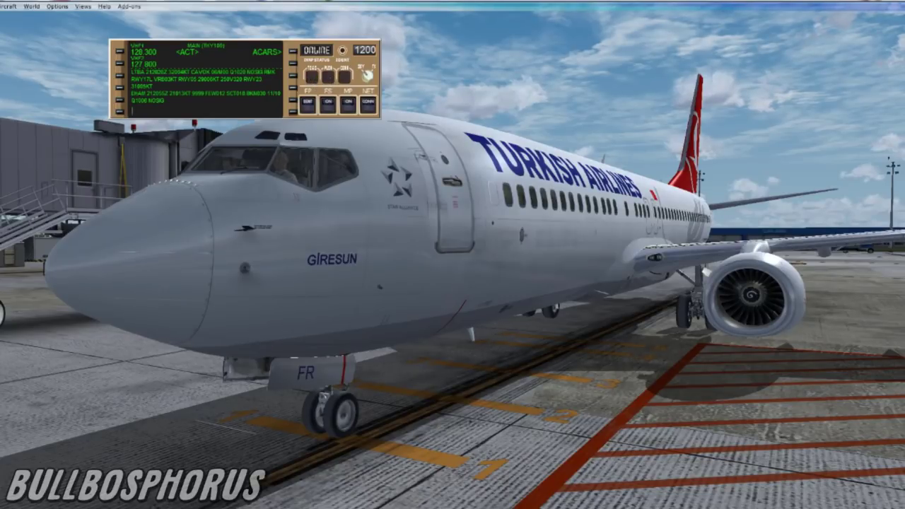
{"action": "left_click", "coordinate": [329, 78]}
Set up a right-turn pushback ending on heading 167°, then close the pushback controls.
{"action": "left_click_drag", "start_coordinate": [72, 224], "coordinate": [221, 310]}
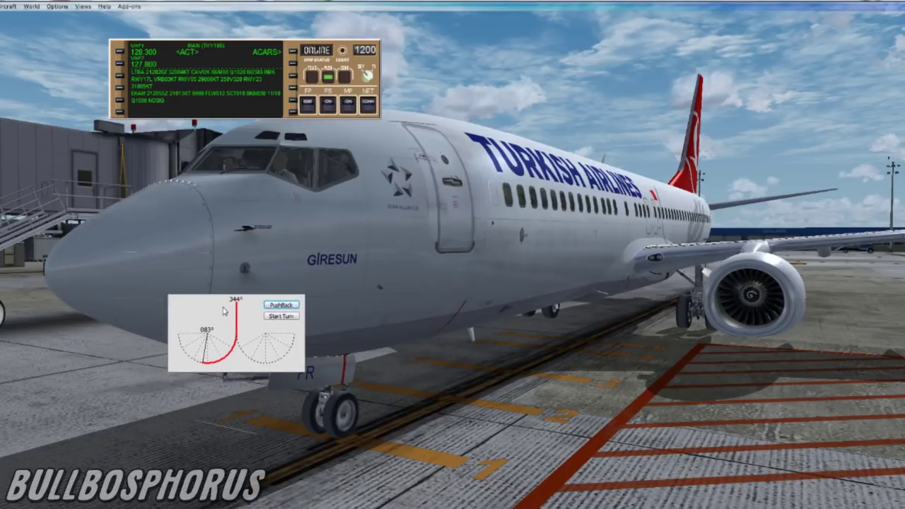
{"action": "left_click", "coordinate": [269, 364]}
{"action": "left_click", "coordinate": [287, 355]}
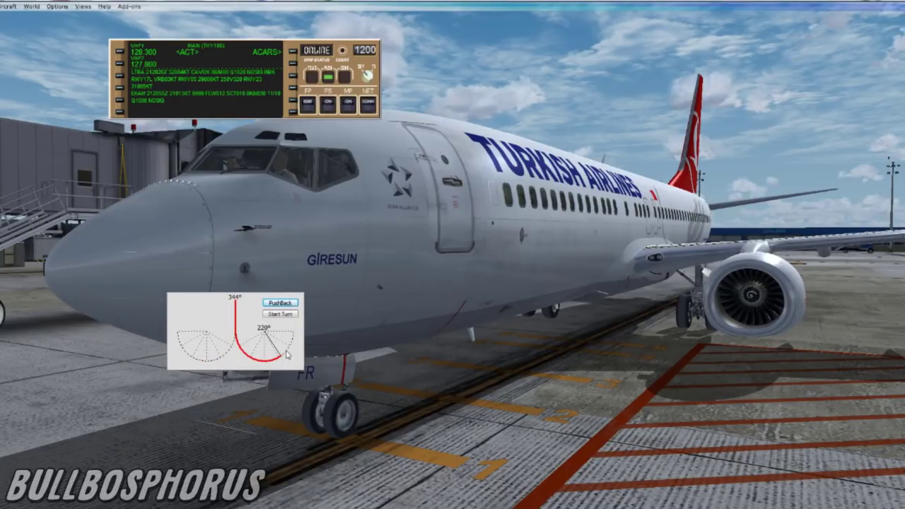
{"action": "left_click", "coordinate": [293, 337]}
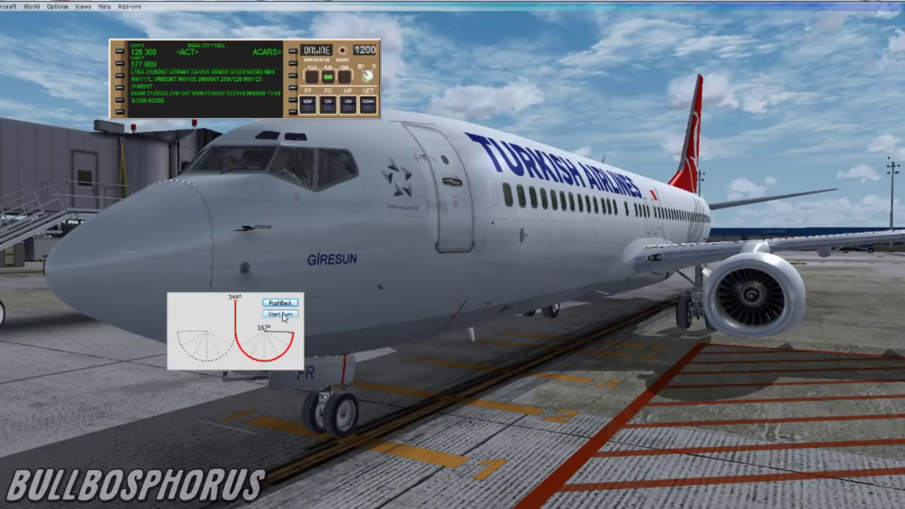
{"action": "left_click", "coordinate": [330, 78]}
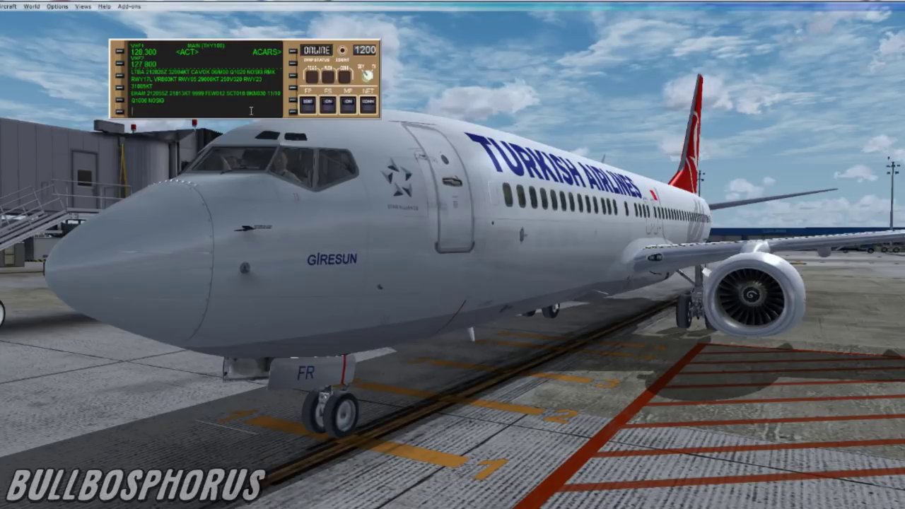
{"action": "left_click_drag", "start_coordinate": [186, 112], "coordinate": [220, 221]}
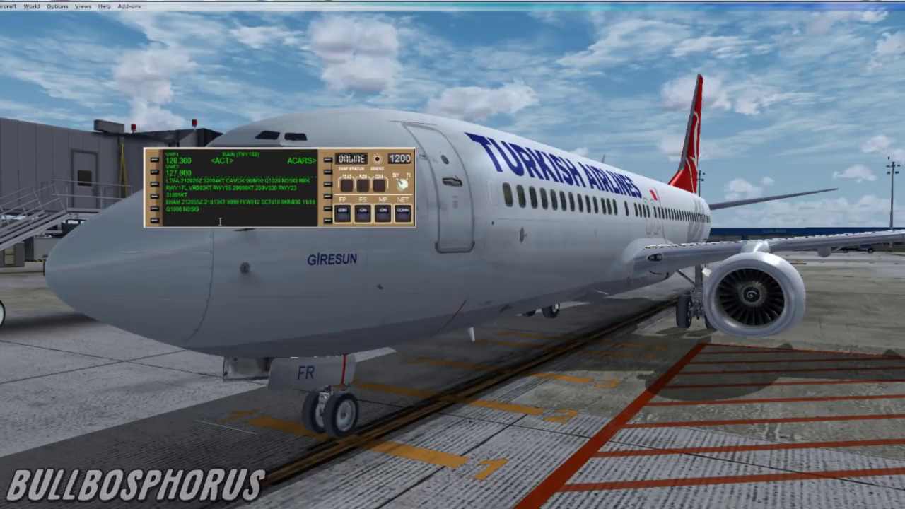
{"action": "type", "text": "msg"}
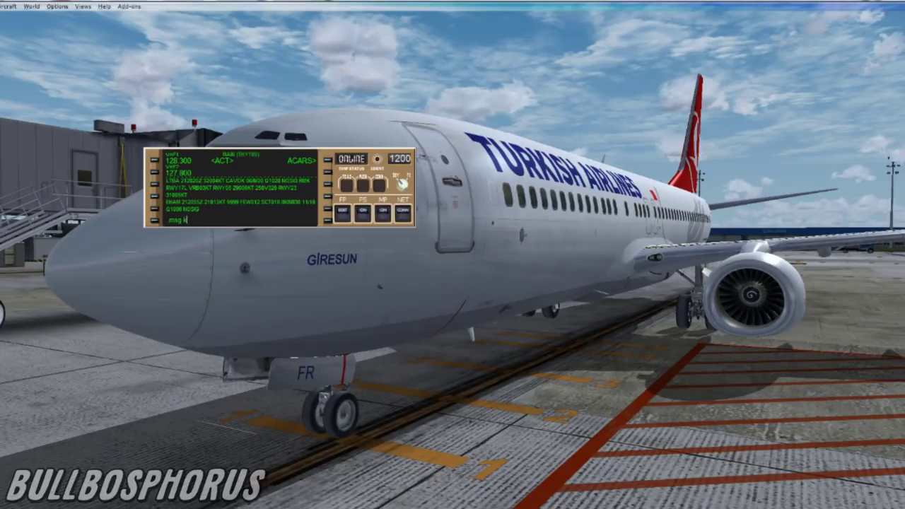
{"action": "type", "text": " KLM999 TYPE"}
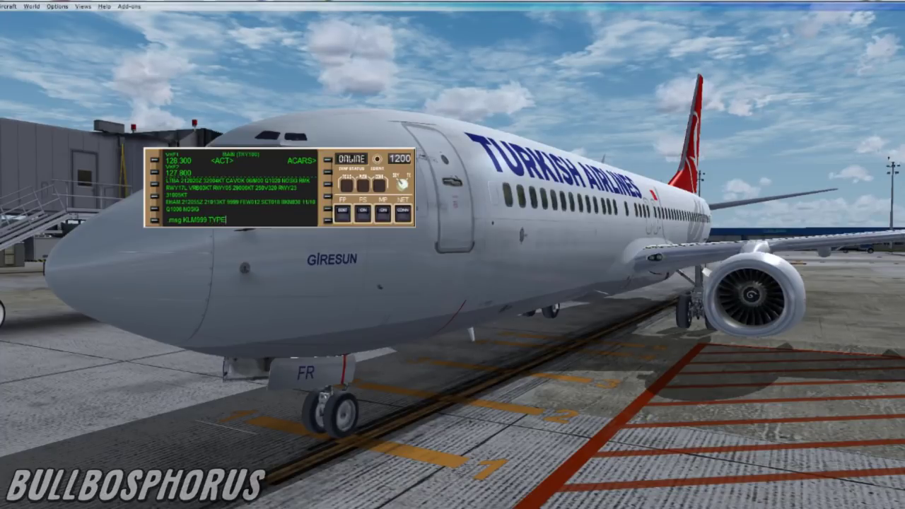
{"action": "type", "text": "RE YOUR MESSAGE"}
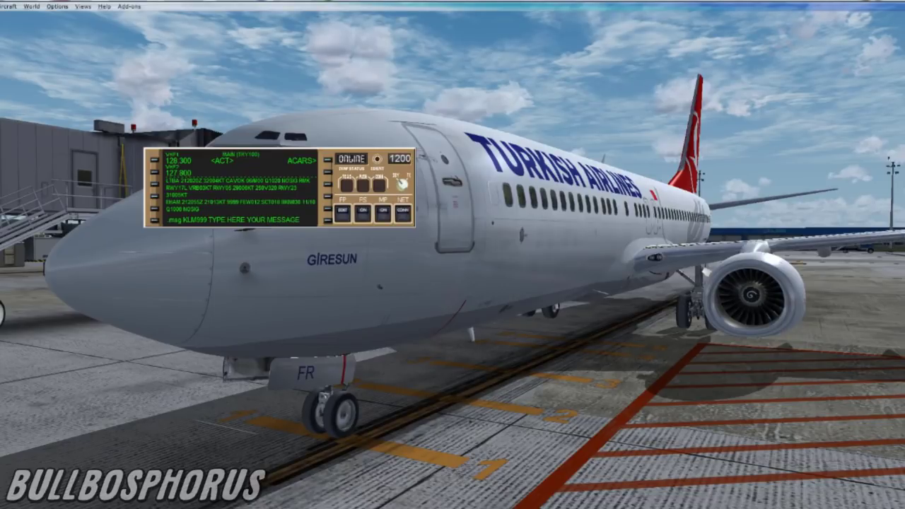
{"action": "key", "text": "Return"}
{"action": "left_click_drag", "start_coordinate": [400, 191], "coordinate": [350, 101]}
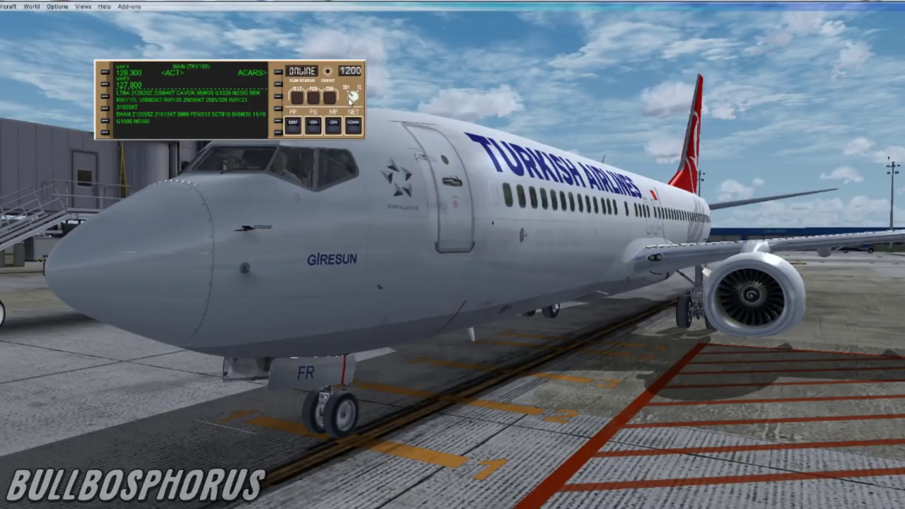
{"action": "left_click_drag", "start_coordinate": [346, 111], "coordinate": [313, 86]}
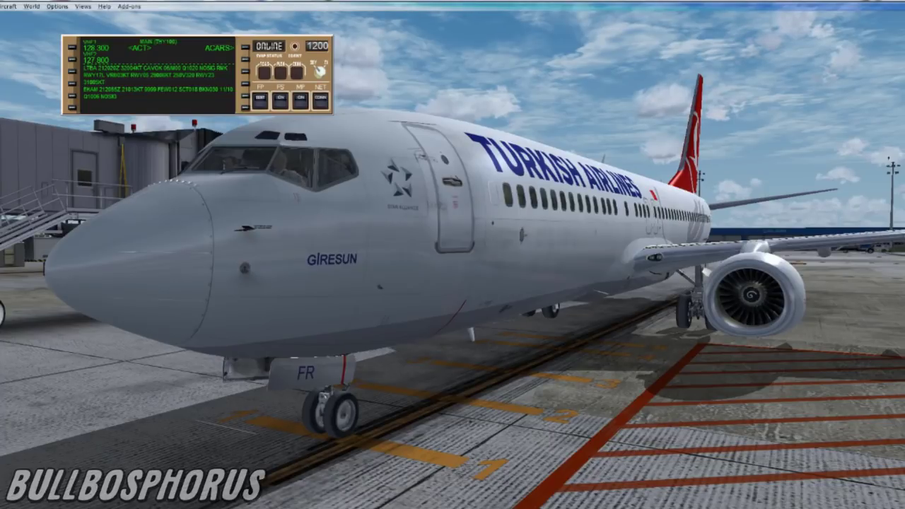
{"action": "key", "text": "shift+1"}
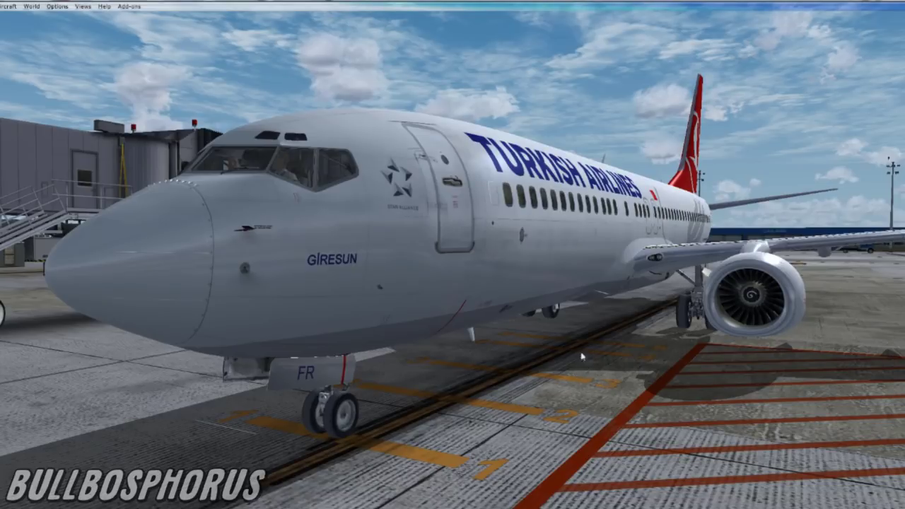
{"action": "key", "text": "shift+1"}
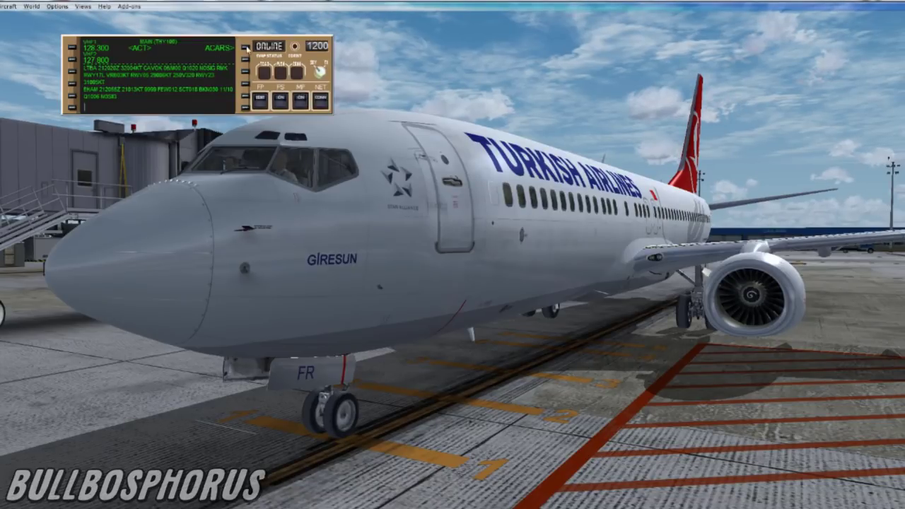
{"action": "left_click_drag", "start_coordinate": [311, 56], "coordinate": [302, 72]}
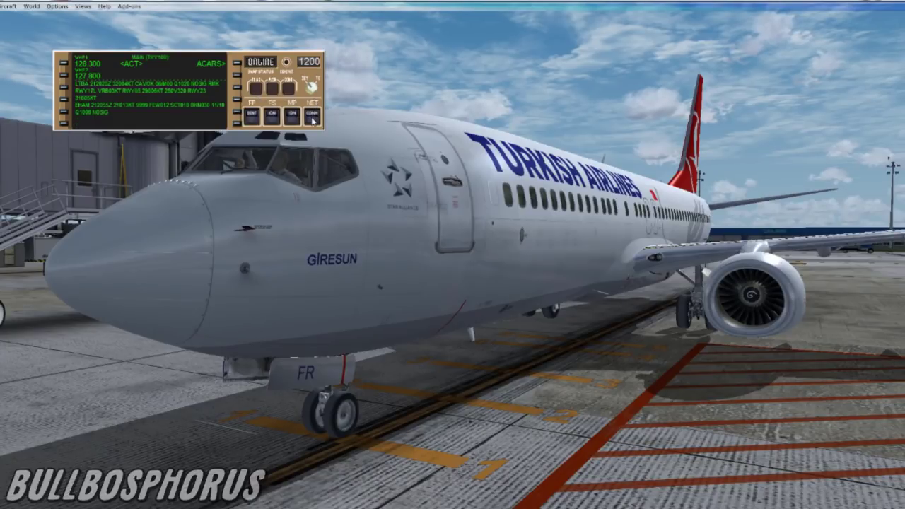
Disconnect from IVAO, confirming with 'Ja', and close the IvAp panel.
{"action": "left_click", "coordinate": [290, 90]}
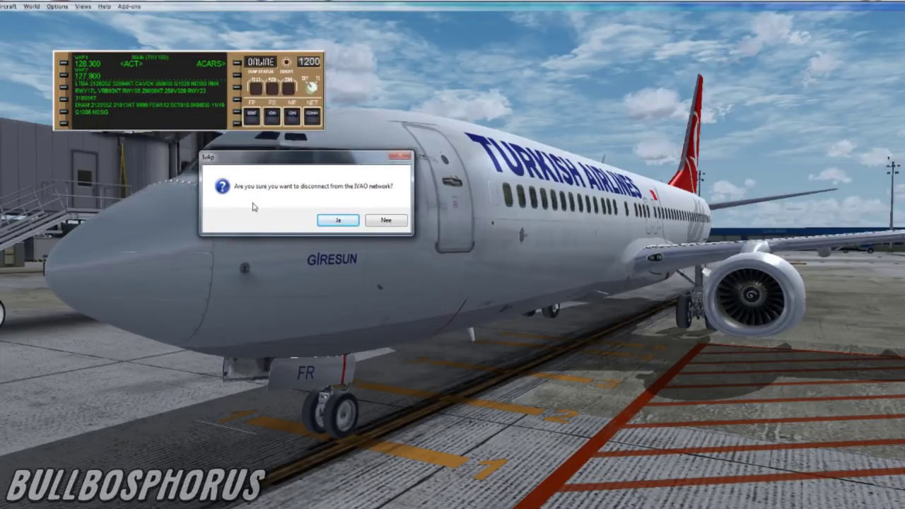
{"action": "left_click", "coordinate": [339, 222]}
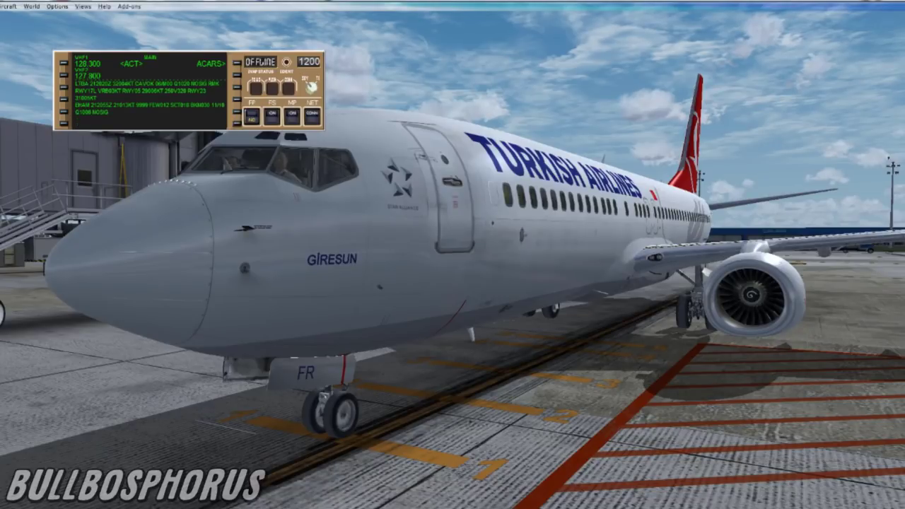
{"action": "key", "text": "shift+2"}
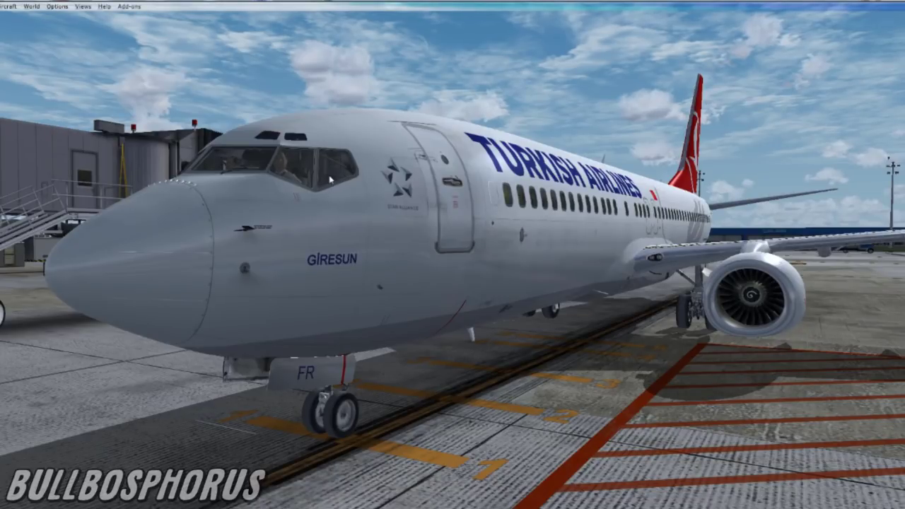